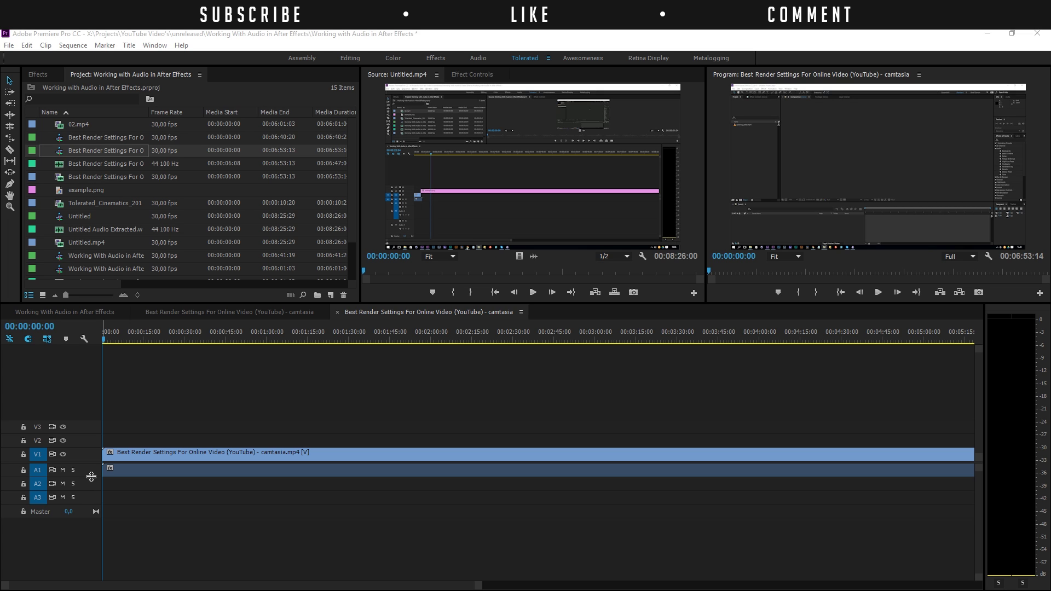
Enlarge the A1 track to show its waveform, then play the sequence from a few seconds in
drag(92, 477, 90, 525)
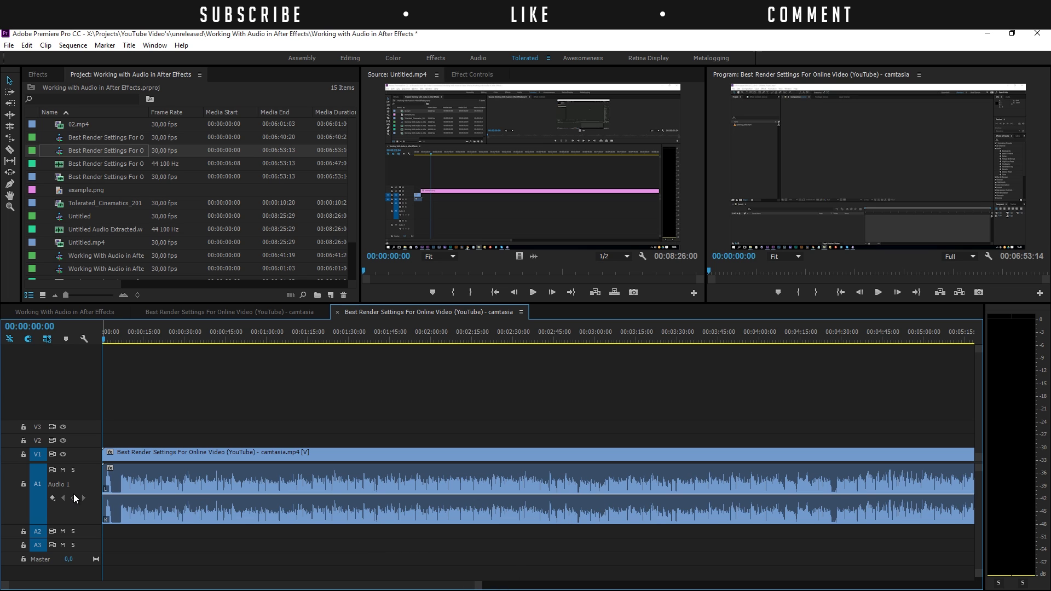
drag(107, 337, 123, 338)
key(space)
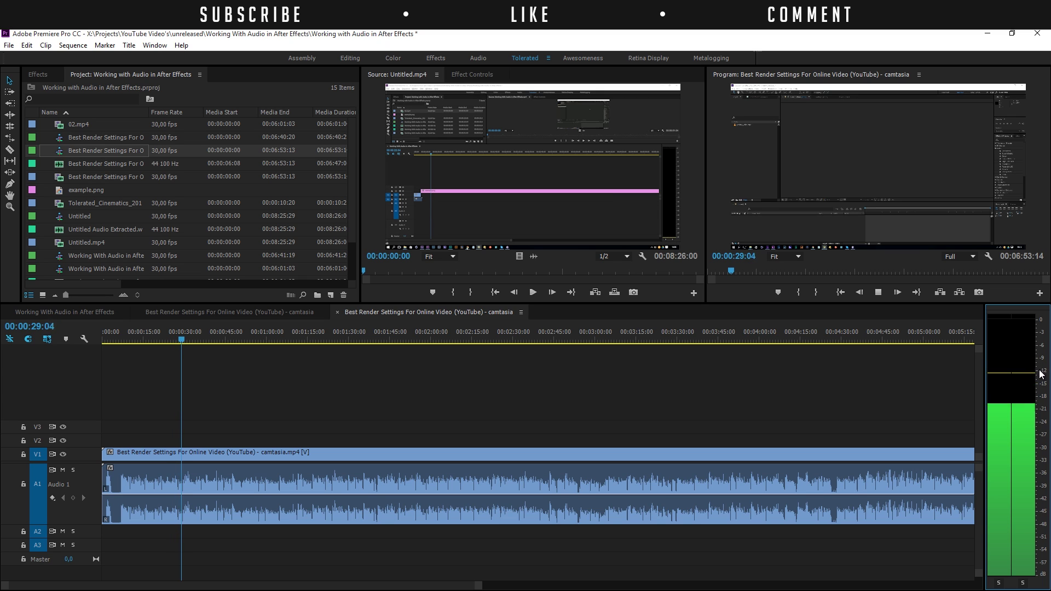
Show the Audio Meters panel from the Window menu as playback continues to about 1:52
click(155, 46)
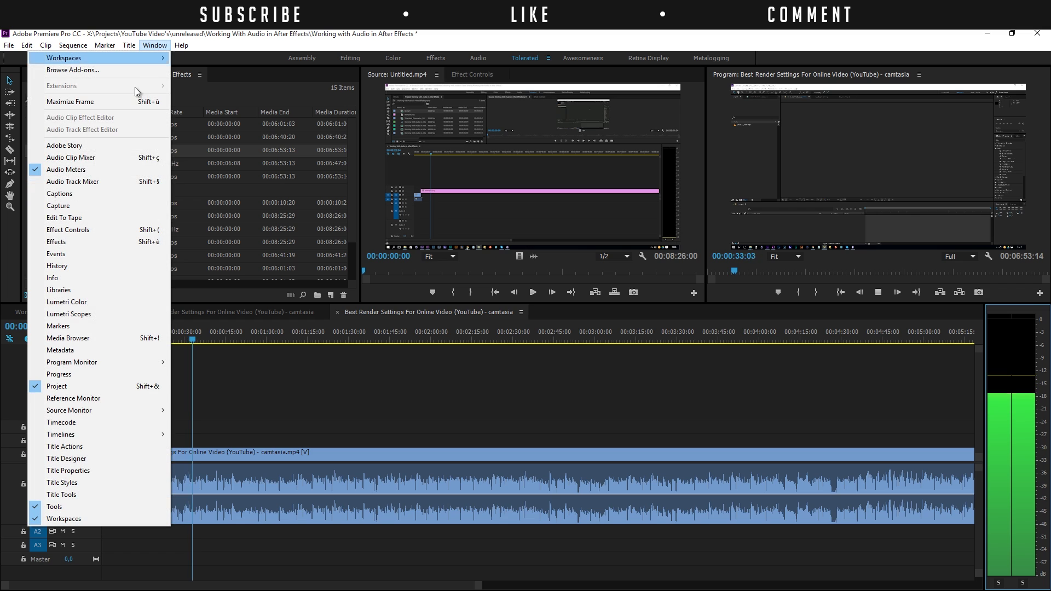
click(66, 169)
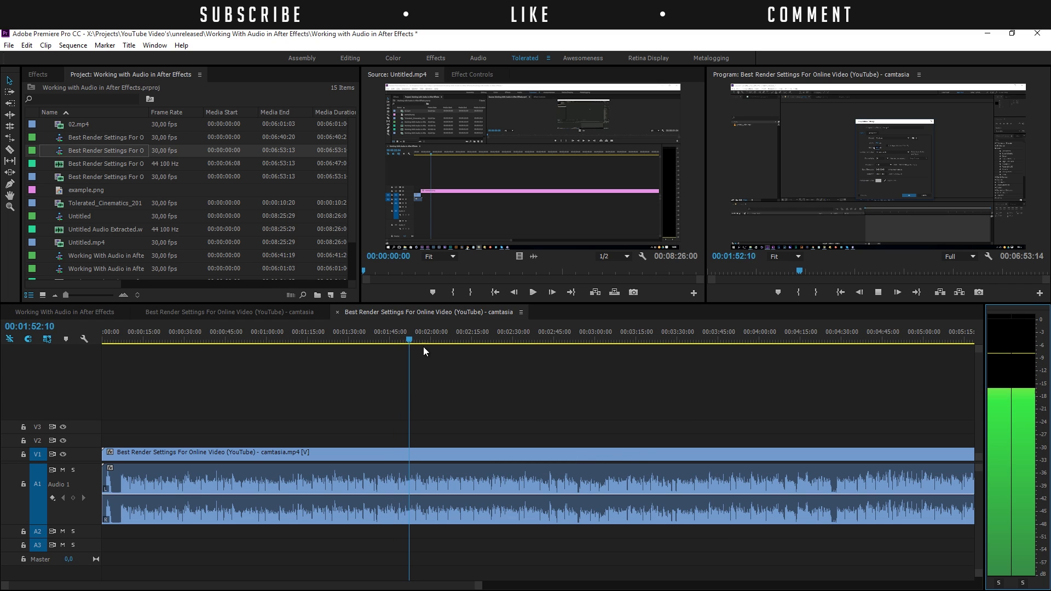
Stop playback and send the A1 tutorial clip to Adobe Audition with Edit Clip In Adobe Audition
click(412, 336)
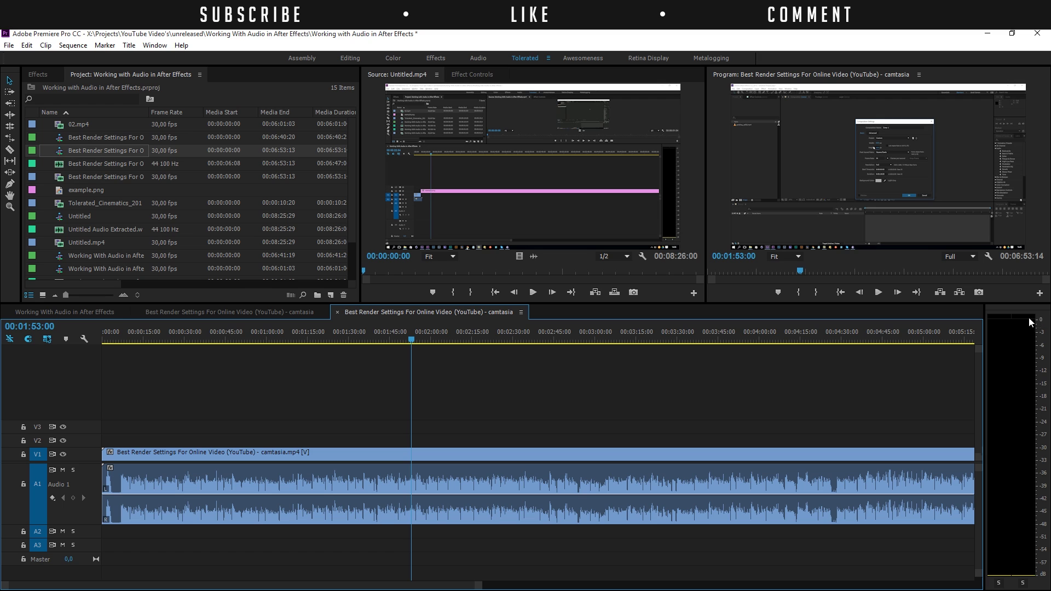
click(551, 486)
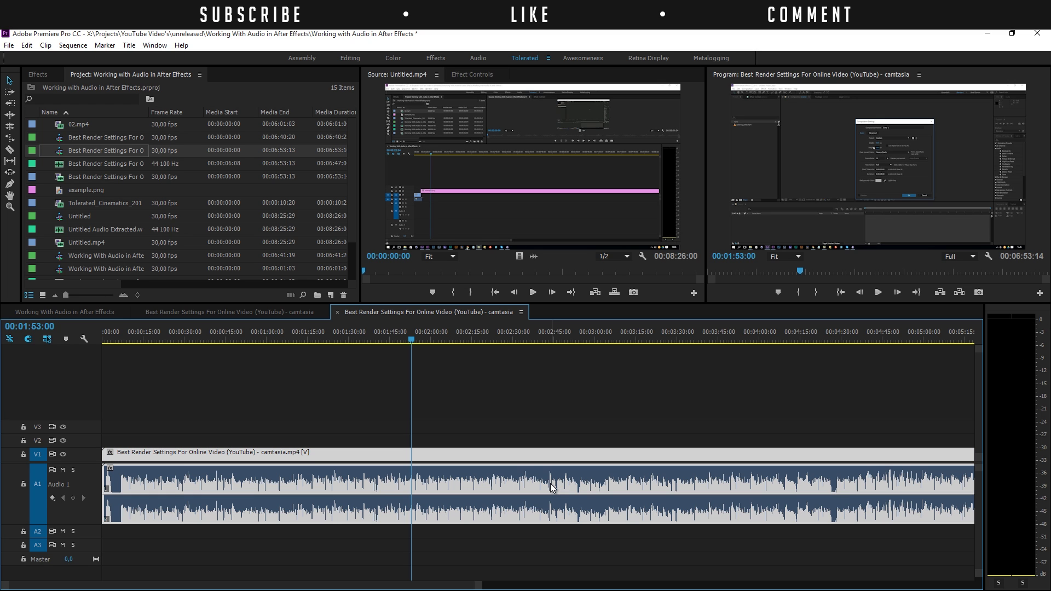
right_click(551, 487)
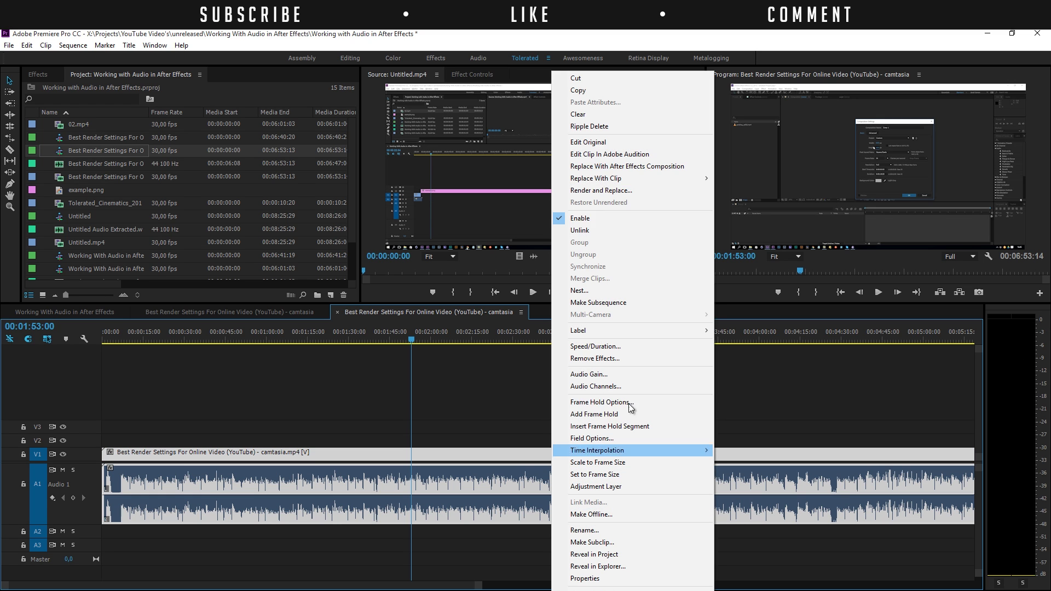
click(600, 157)
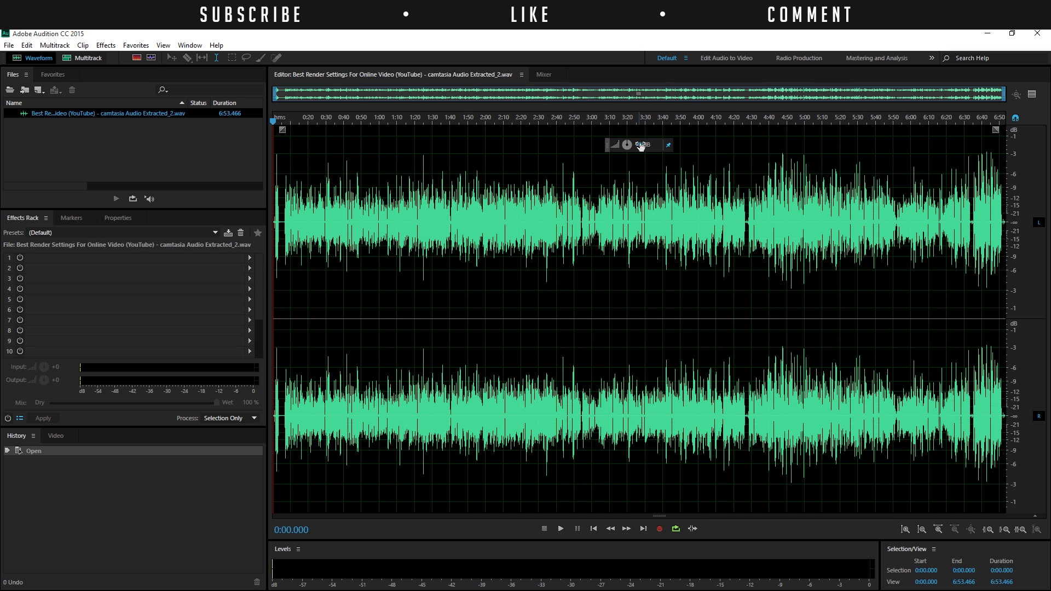
Amplify the extracted audio twice with the HUD gain knob
drag(642, 148, 648, 145)
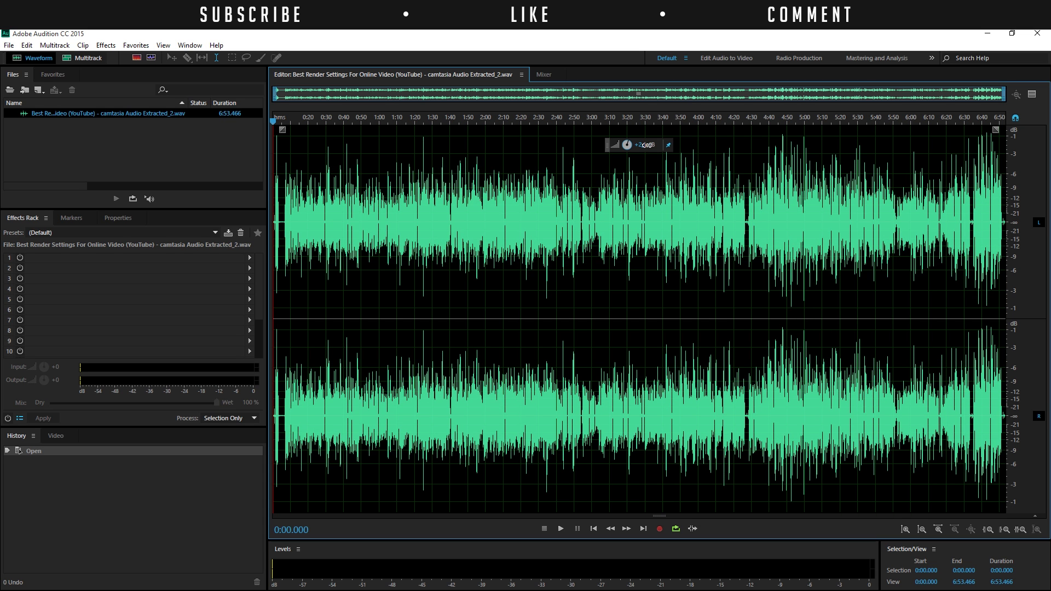
drag(646, 145, 649, 146)
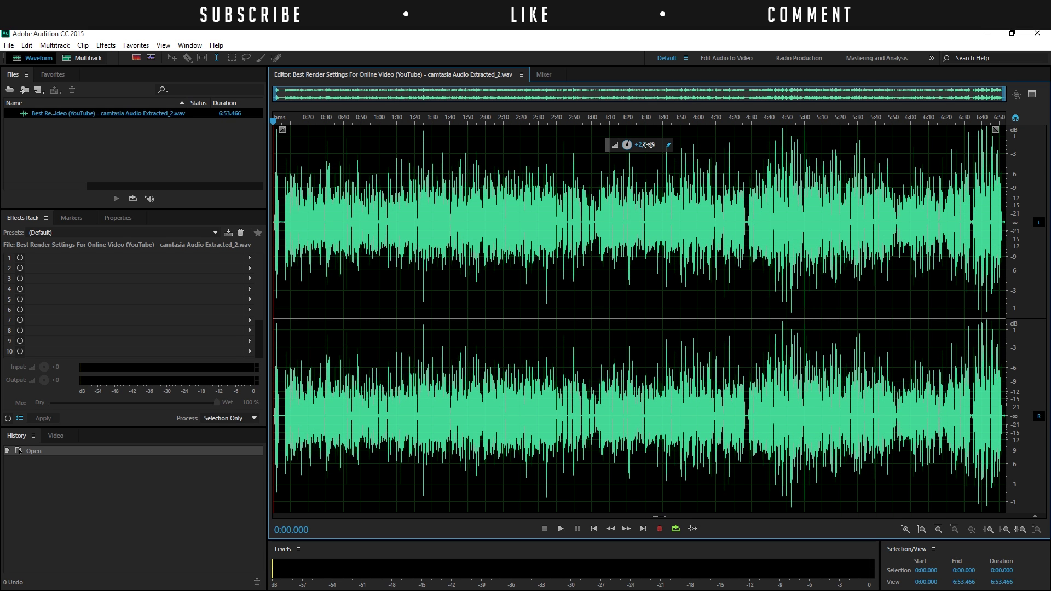
drag(649, 145, 649, 146)
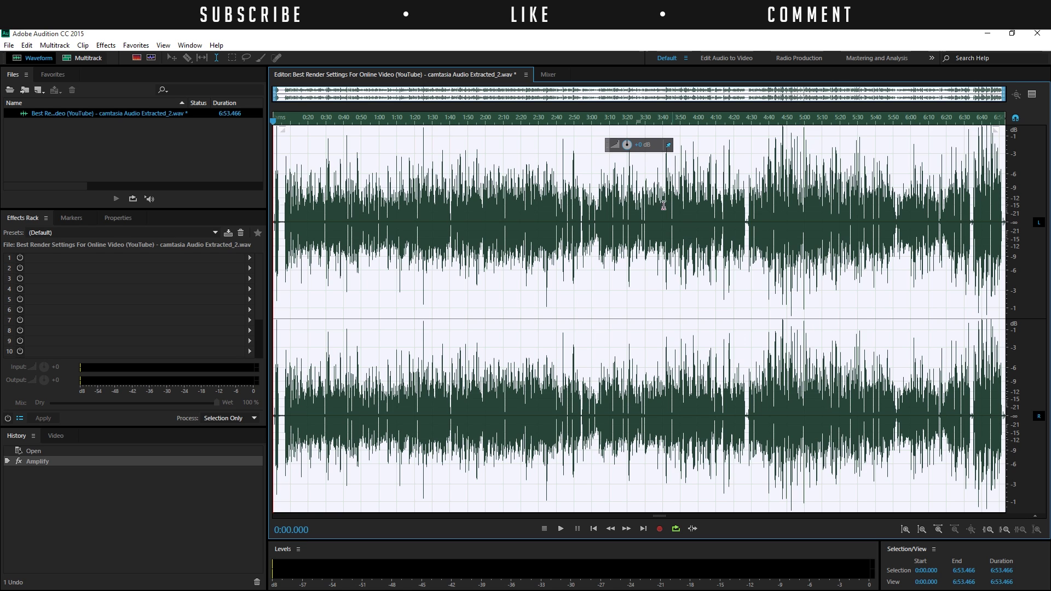
click(643, 144)
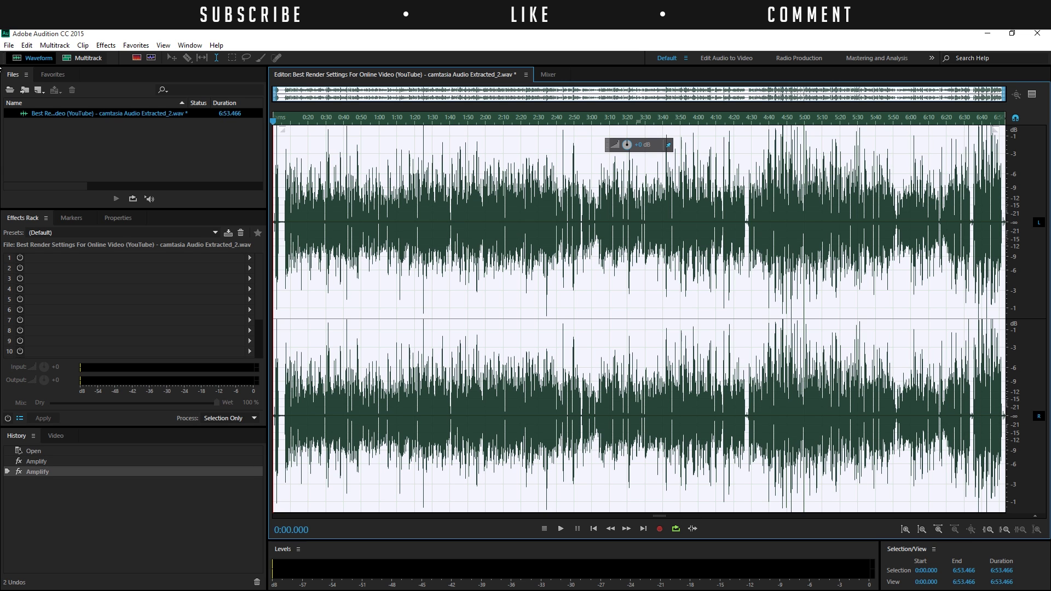
Save the boosted WAV file and switch back to Premiere Pro
click(9, 44)
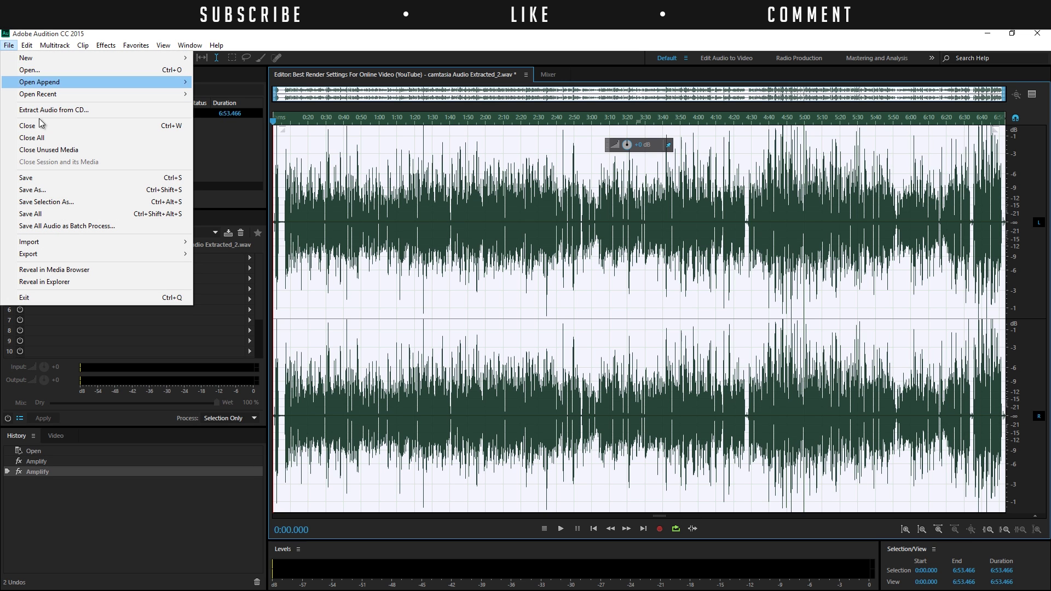
click(28, 178)
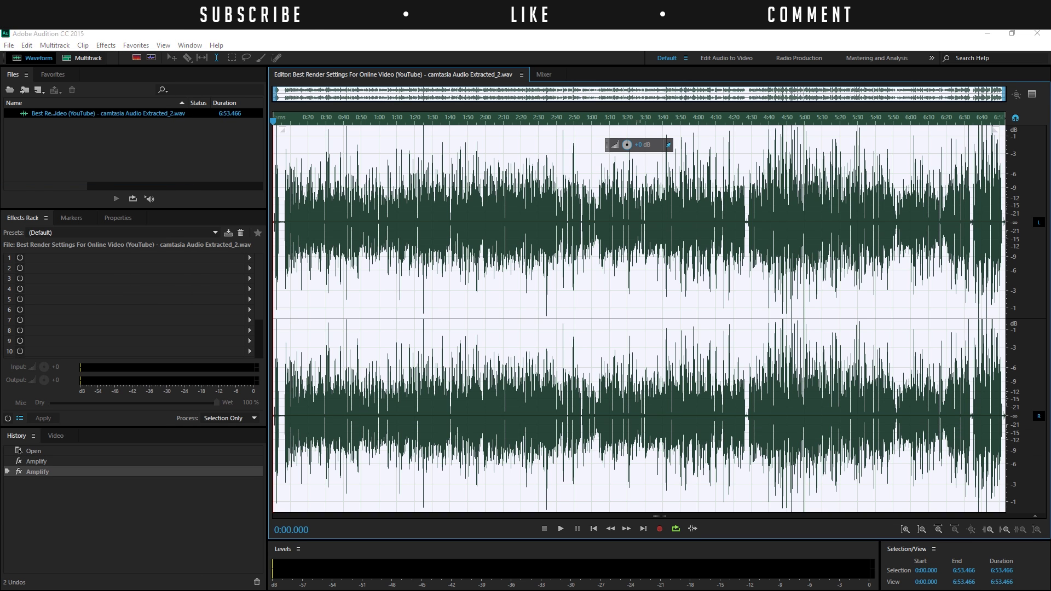
key(alt+Tab)
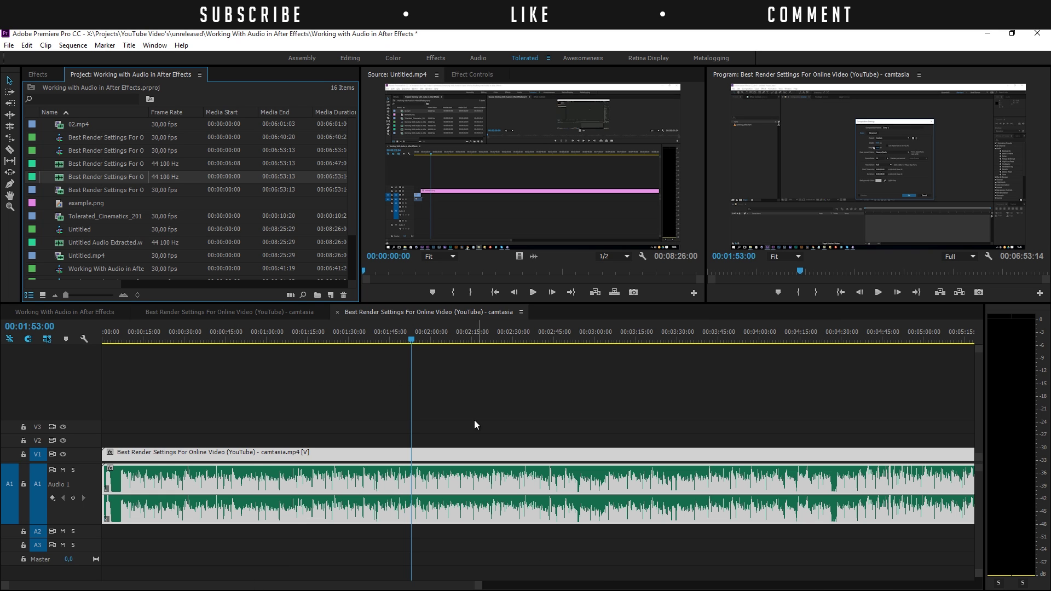
Play the sequence to confirm the louder audio now peaks near -3 dB
key(ctrl+a)
key(space)
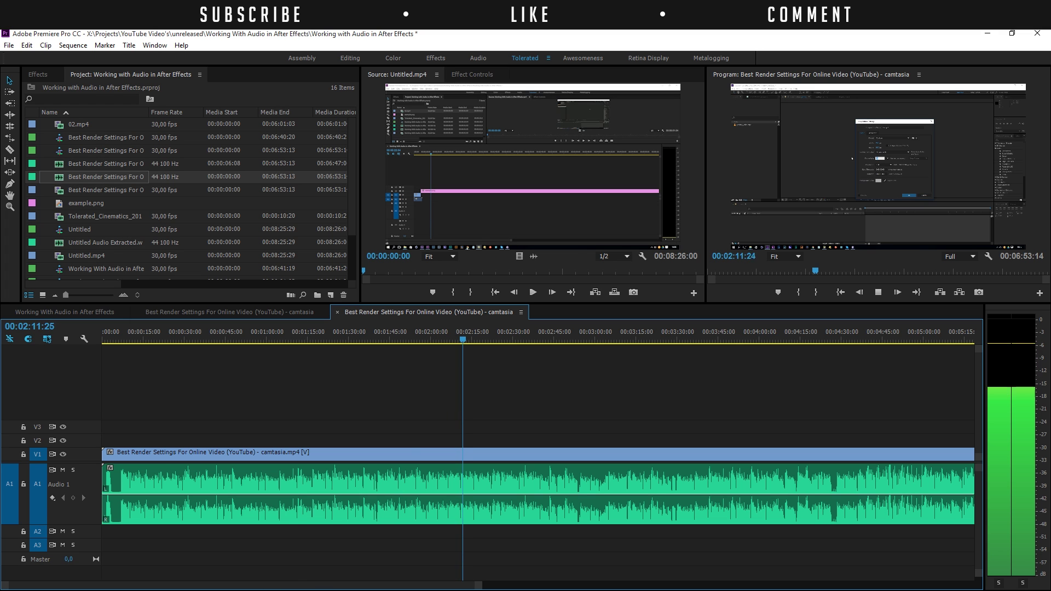
In Audition, apply a third gain boost with the HUD knob, redoing it after an undo
mouse_move(233, 590)
click(232, 567)
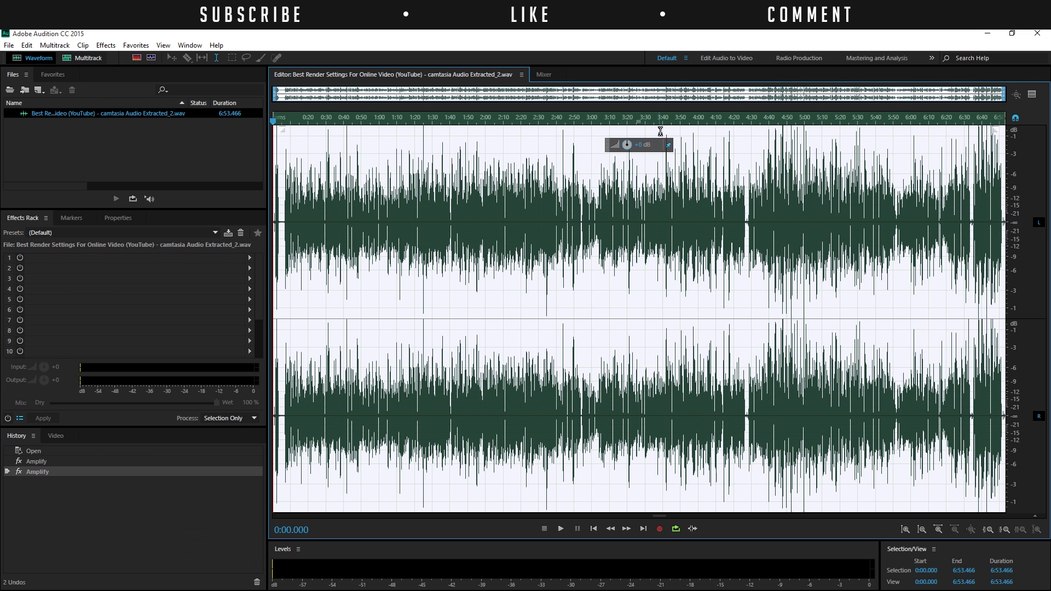
drag(642, 150, 661, 180)
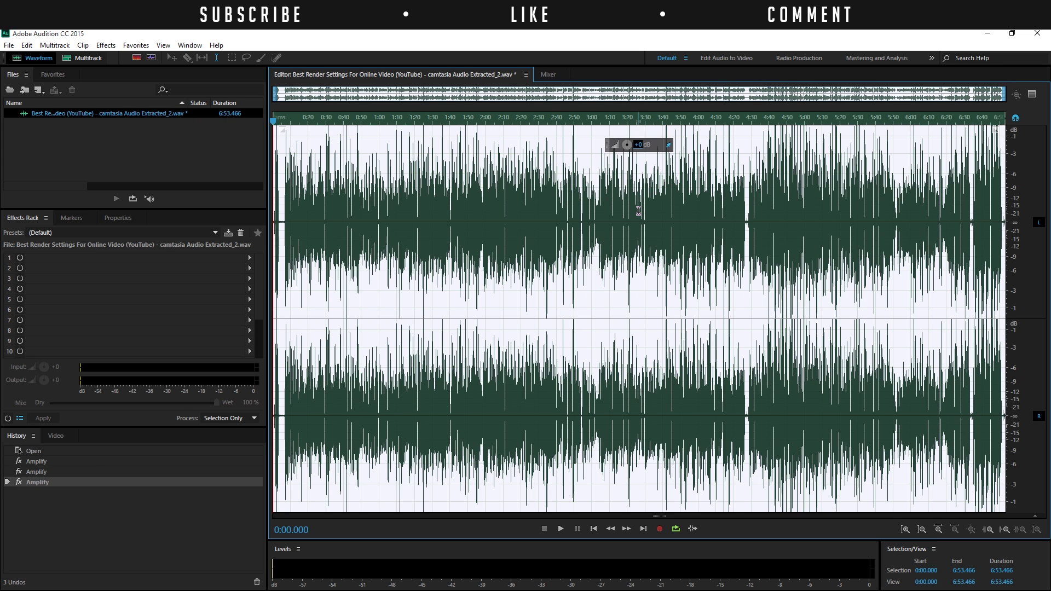
key(ctrl+z)
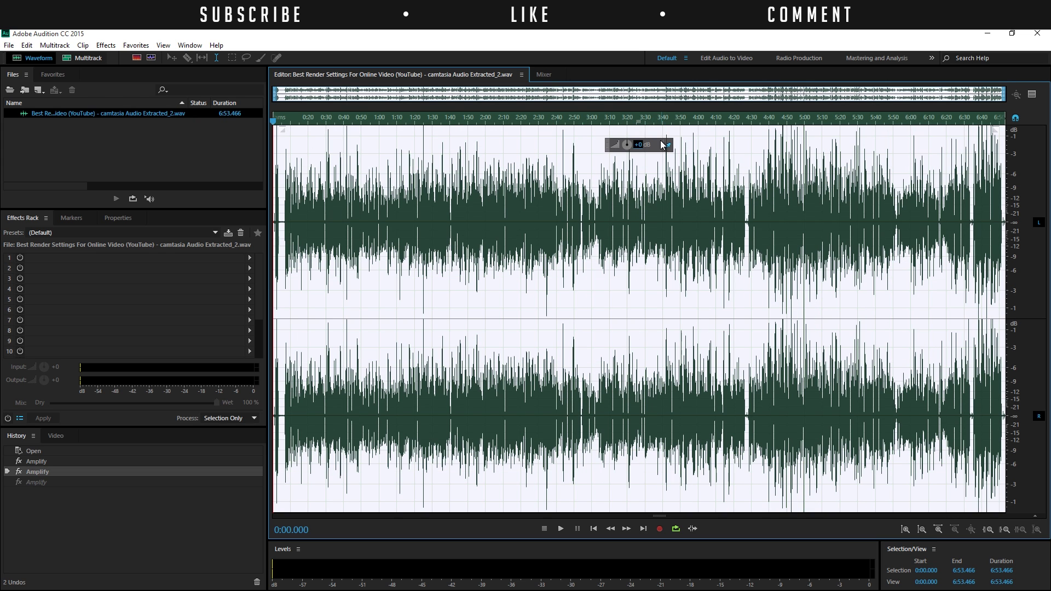
drag(640, 147, 640, 143)
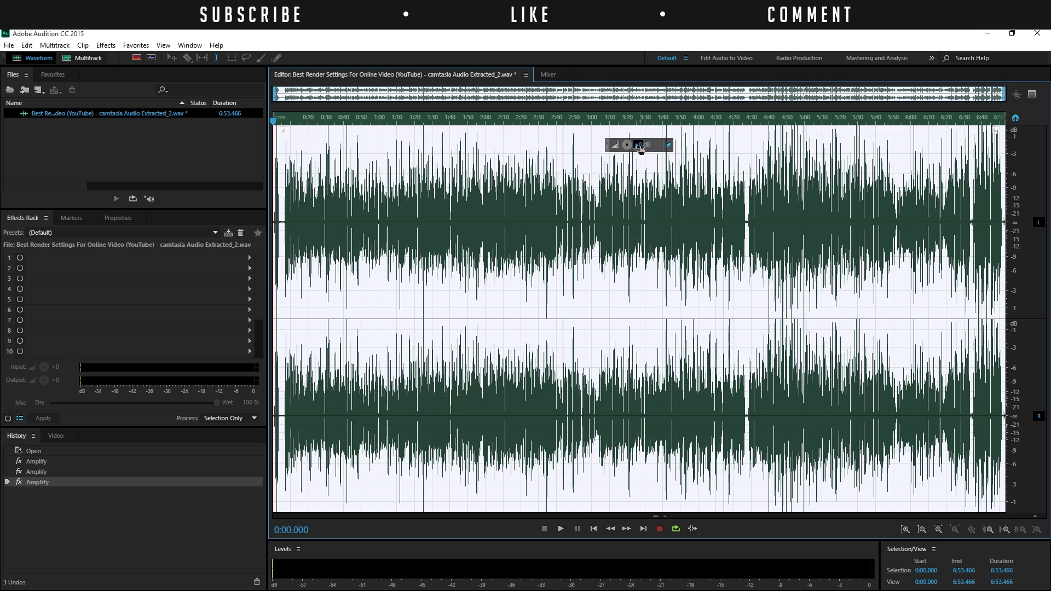
Save the amplified file, dismissing the file-in-use error and saving again
key(ctrl+s)
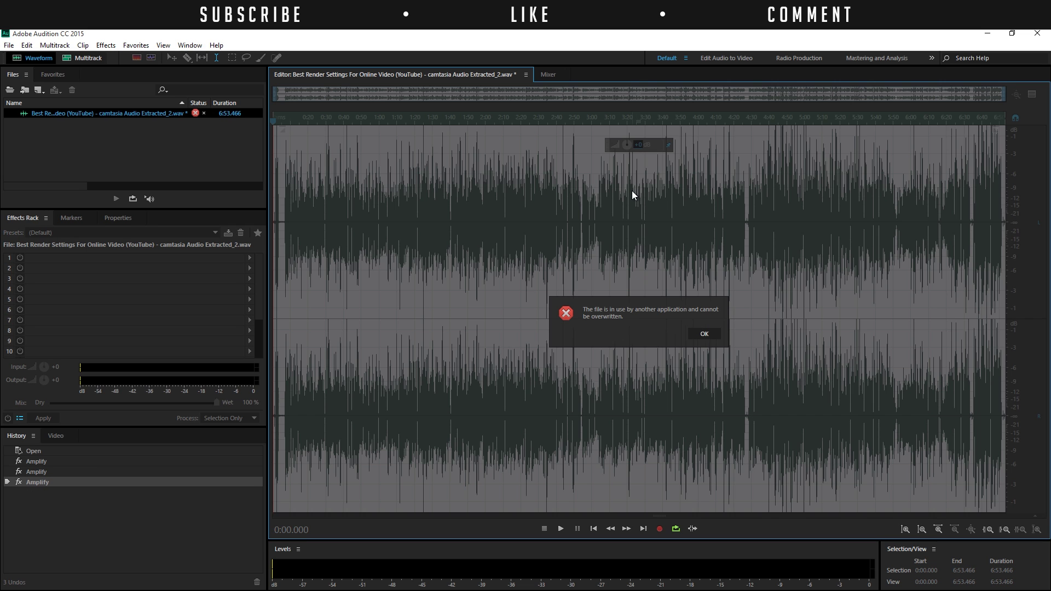
click(707, 335)
key(alt+Tab)
key(alt+Tab)
key(ctrl+s)
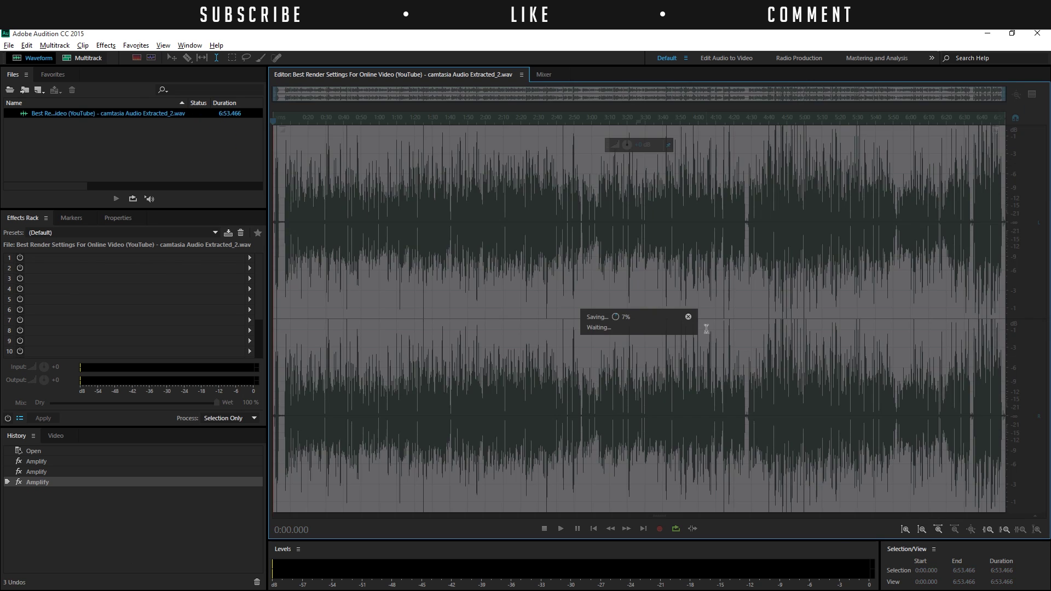
key(alt+Tab)
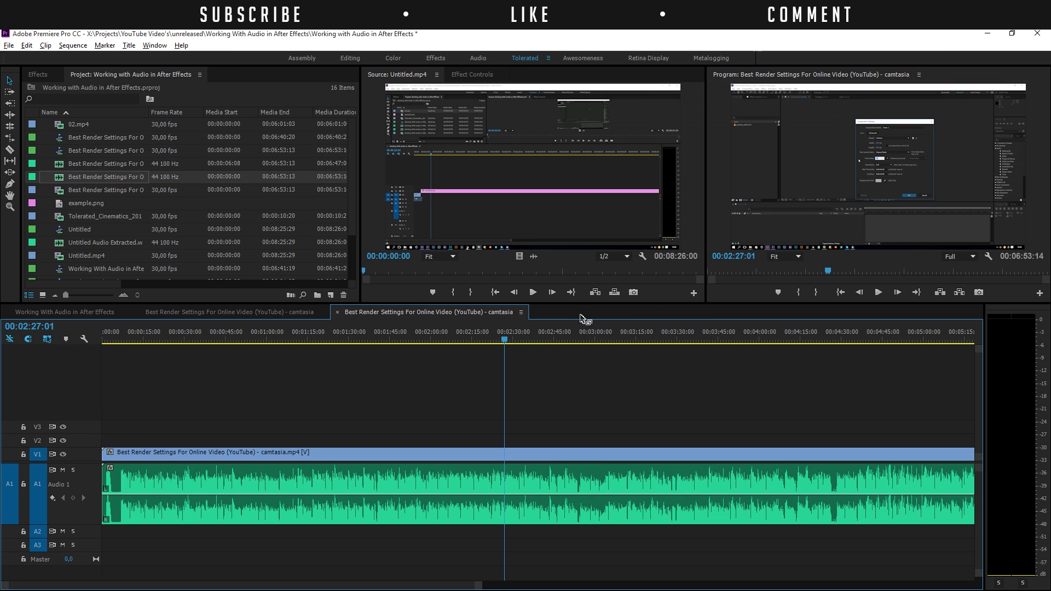
Play the sequence and preview around 2:46 and 1:37 to check peaks reaching 0 dB
key(space)
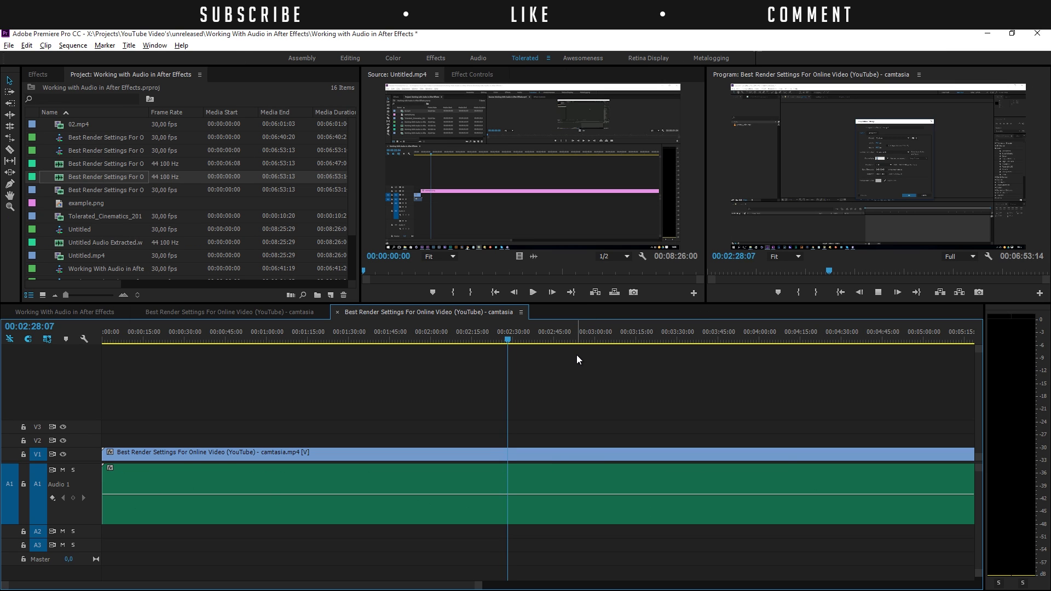
key(space)
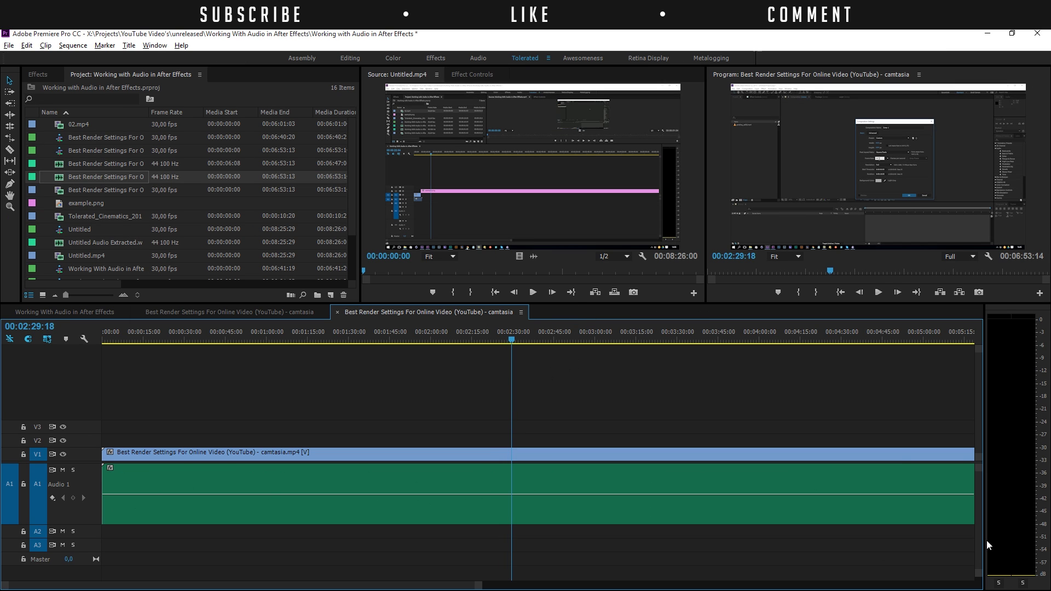
key(space)
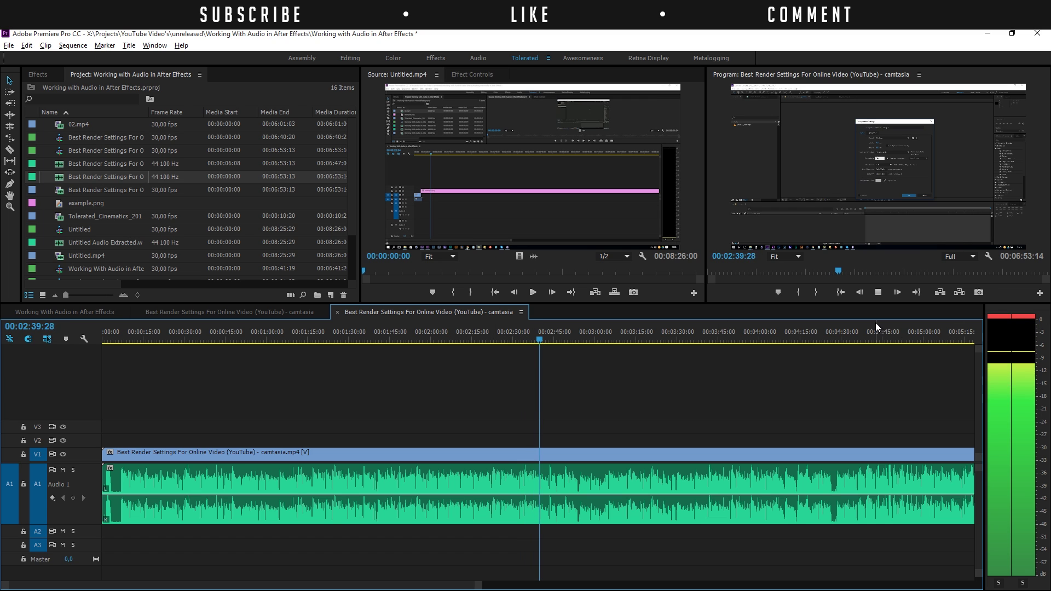
click(557, 332)
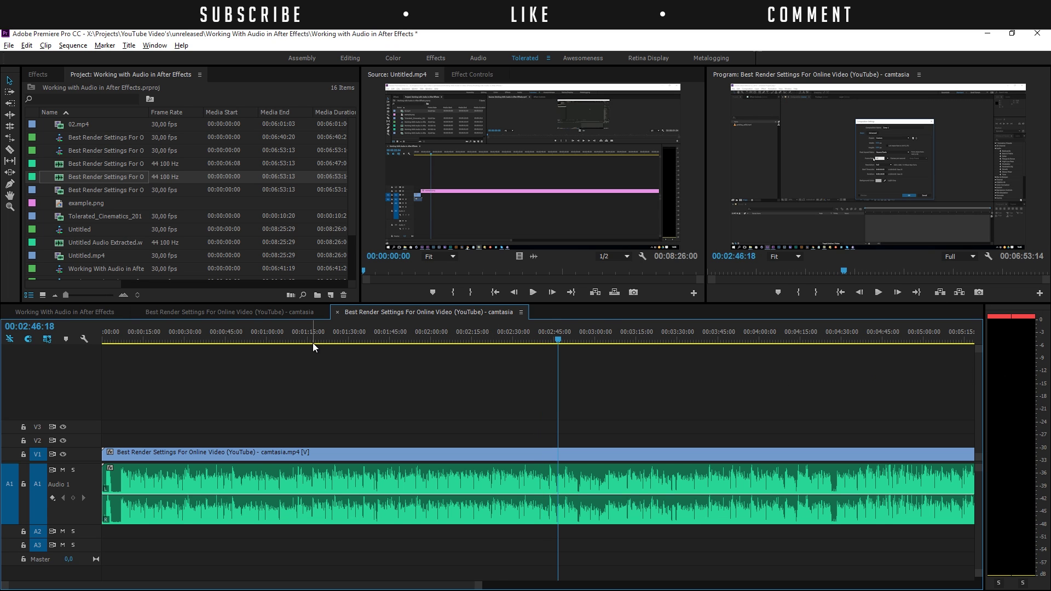
click(370, 333)
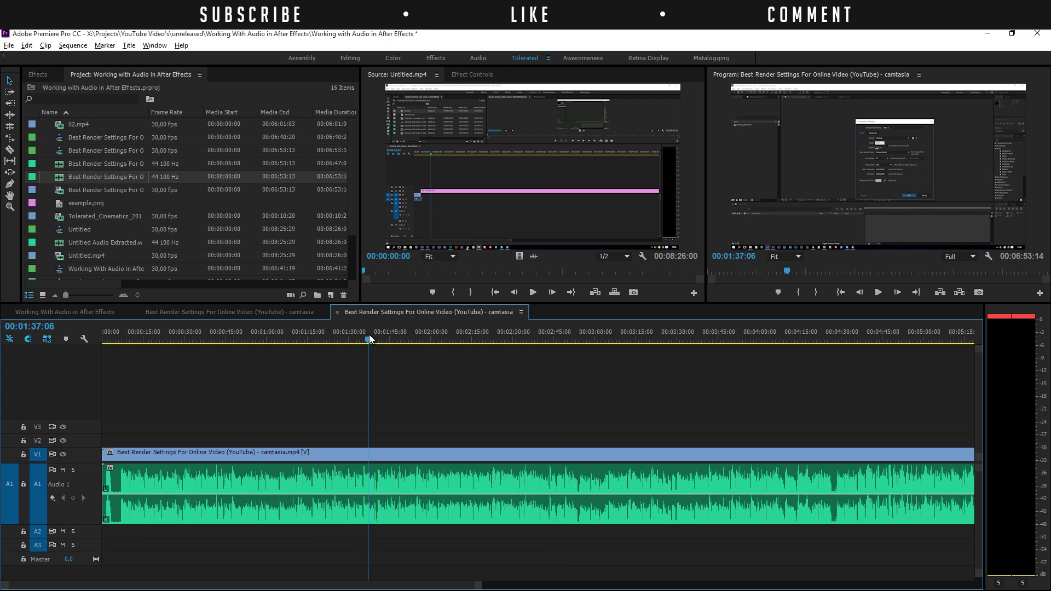